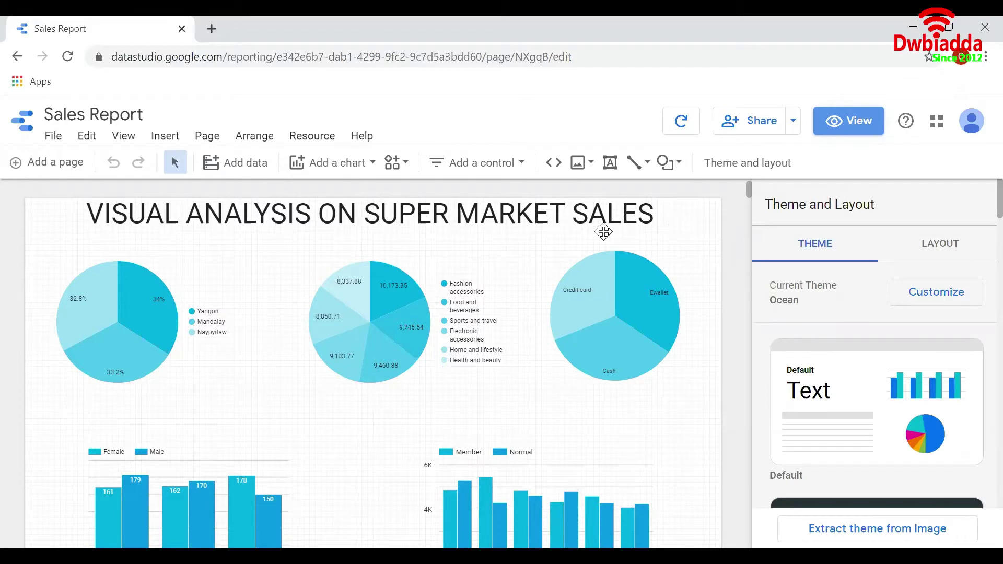
# - Bring up the Sales Report's list of added data sources from the Resource menu
pyautogui.click(313, 138)
# - Open the supermarket_sales - Sheet1.csv data source for editing
pyautogui.click(330, 162)
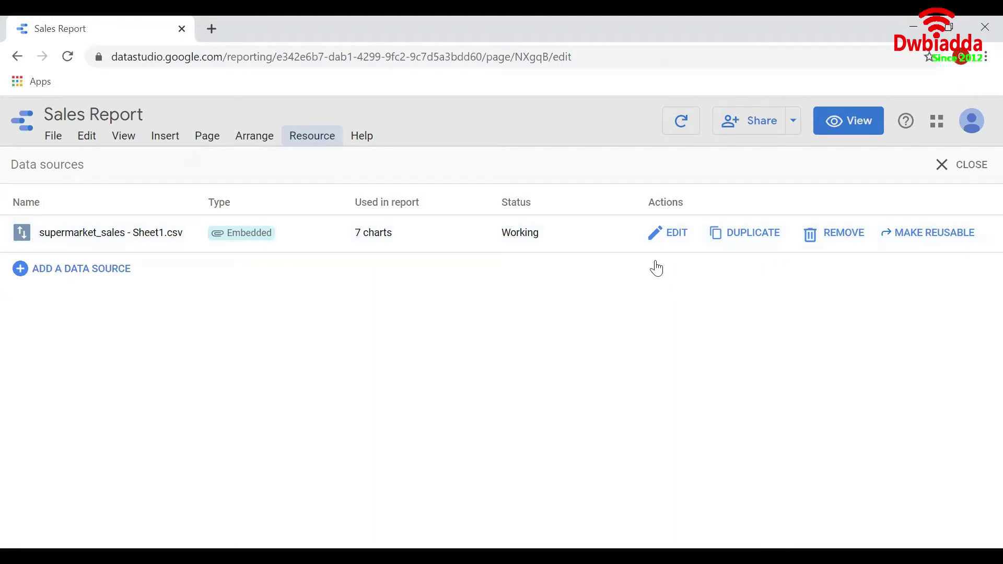
# - Review the supermarket_sales fields, leaving Branch as Text, then finish editing and close the sources list
pyautogui.click(664, 238)
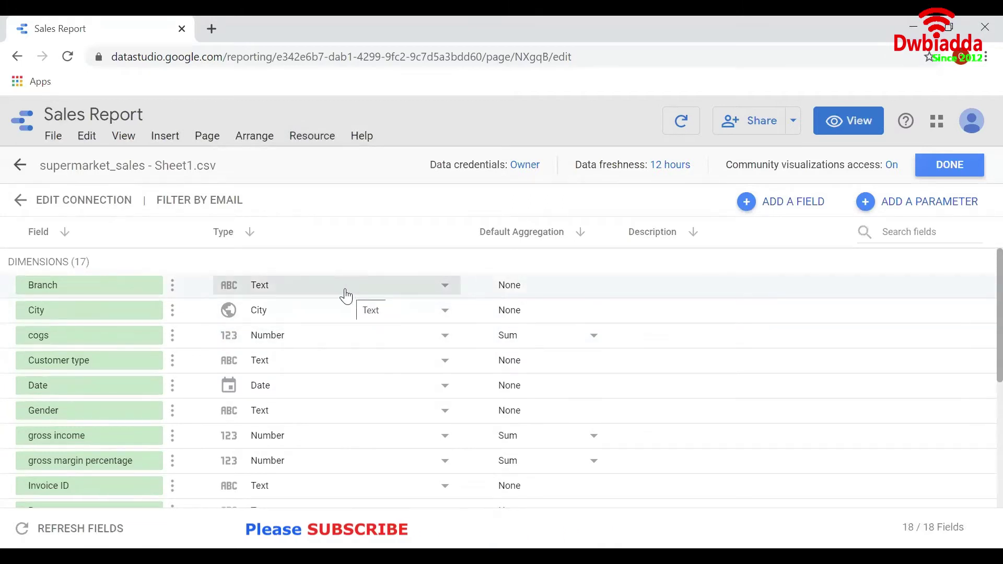
pyautogui.click(445, 291)
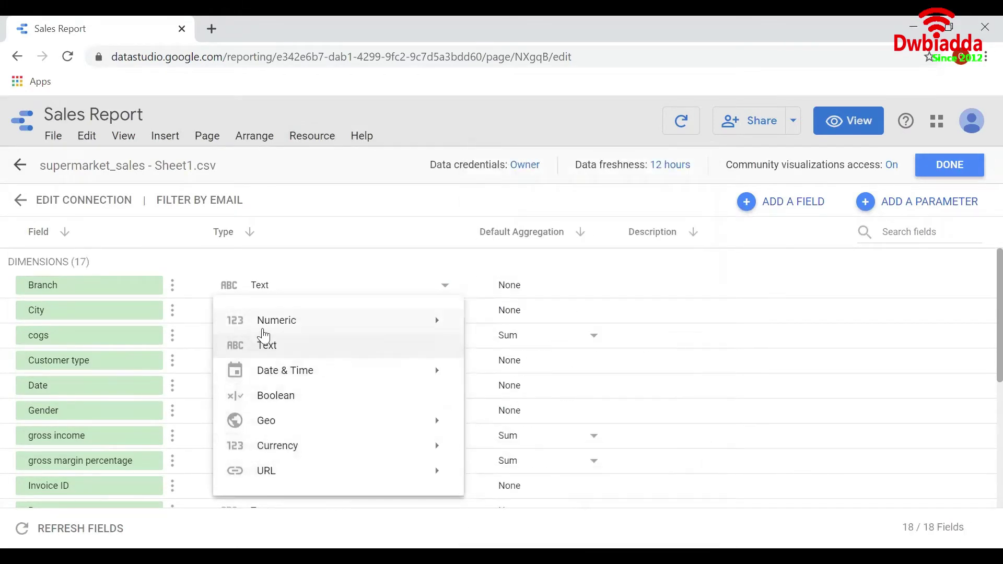
pyautogui.click(175, 297)
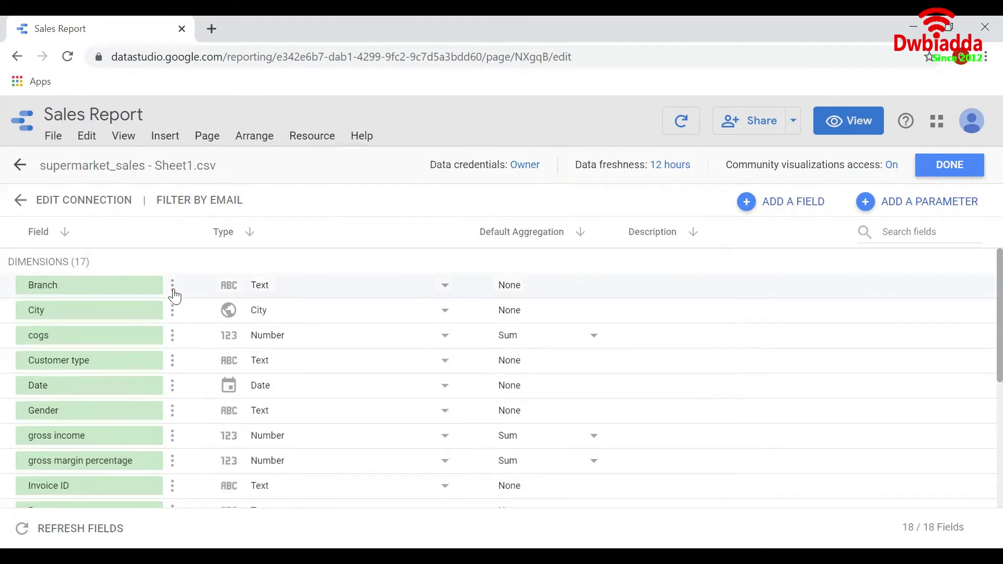
pyautogui.click(173, 291)
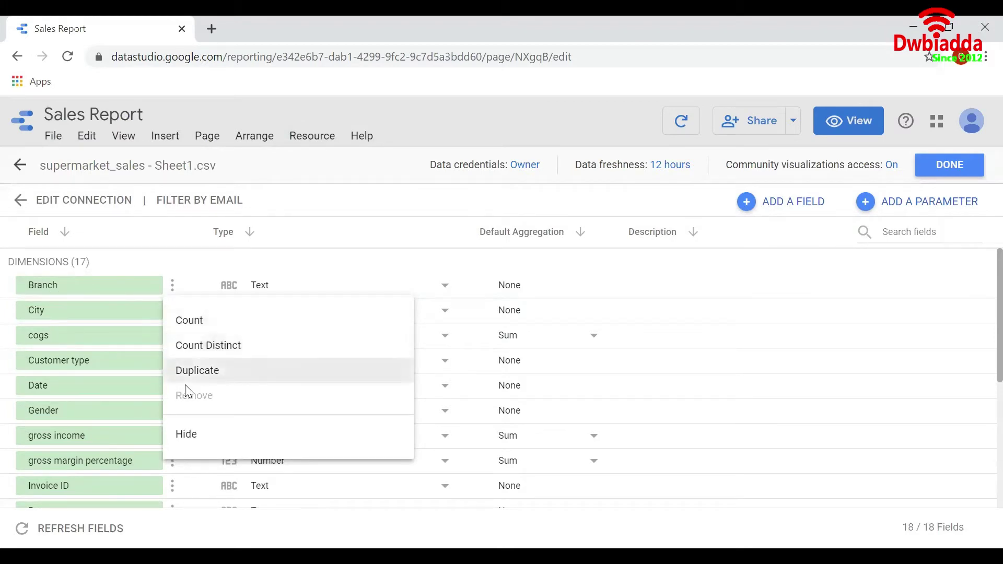
pyautogui.click(196, 289)
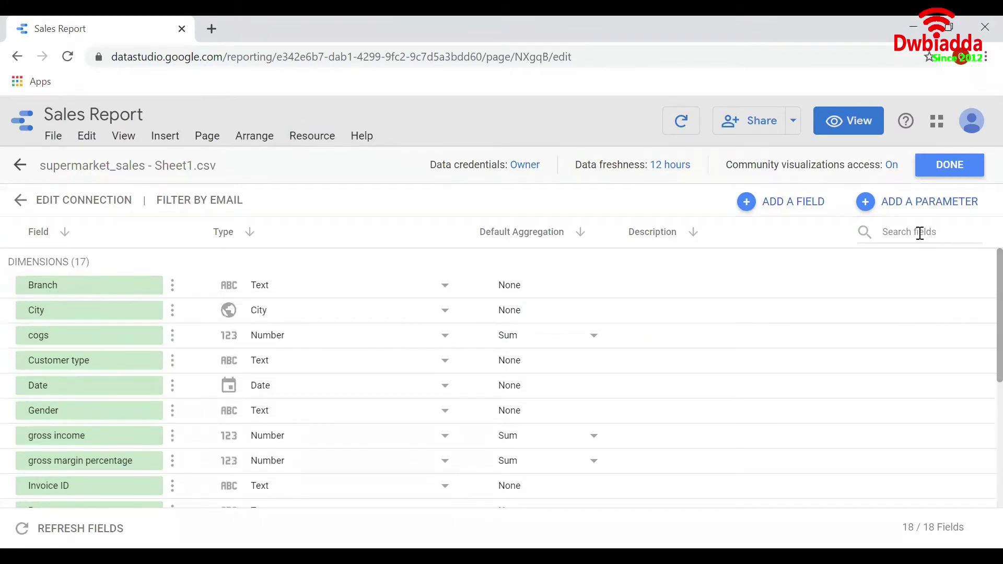
pyautogui.click(897, 230)
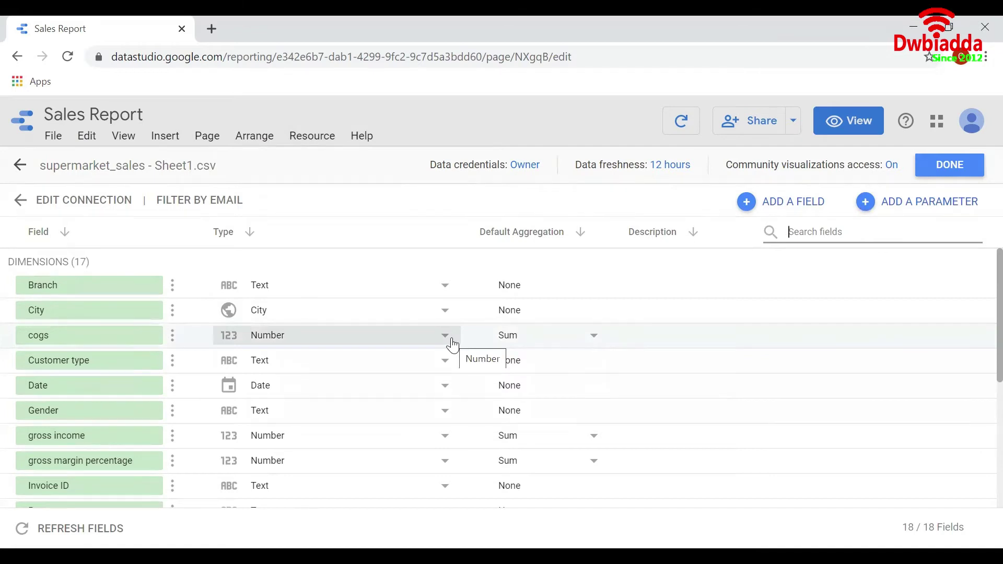
pyautogui.click(954, 169)
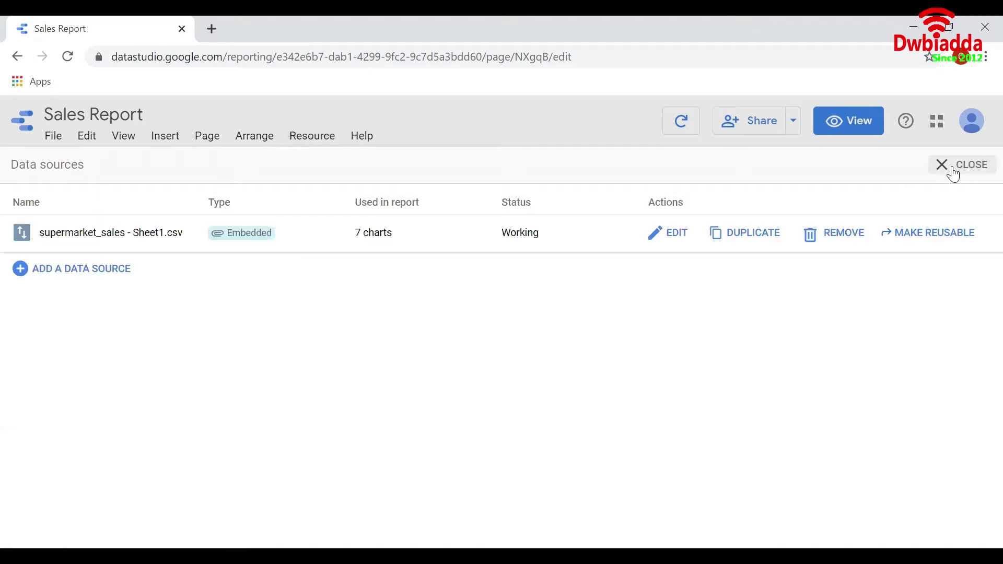
pyautogui.click(952, 168)
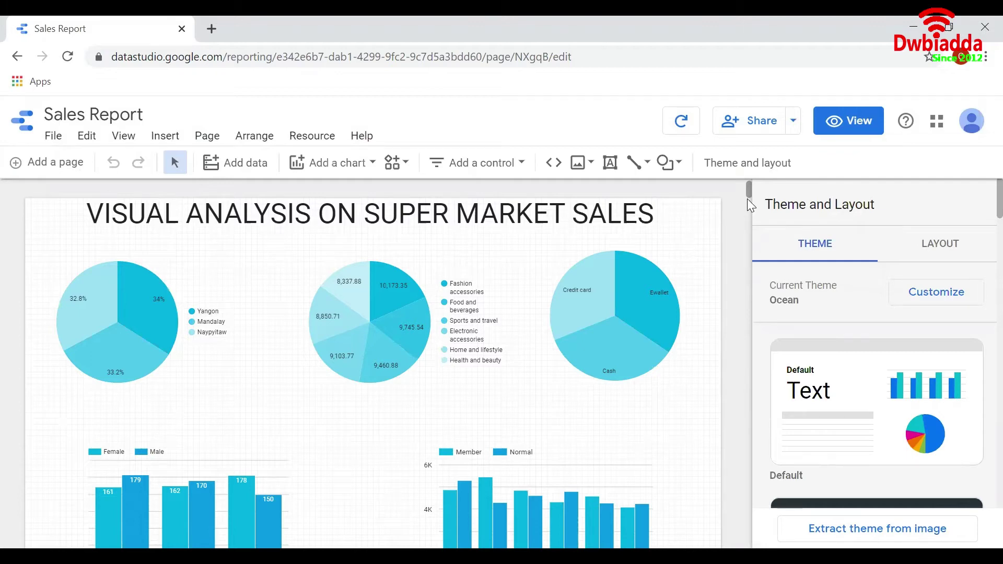
# - Select the product-line pie chart and open its Product line dimension for editing
pyautogui.moveTo(747, 193); pyautogui.dragTo(751, 199)
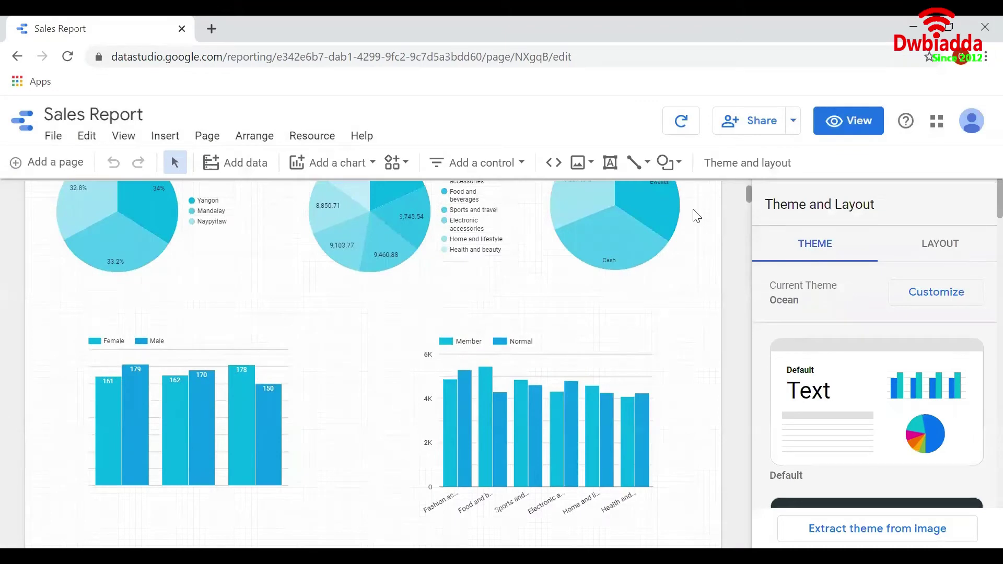
pyautogui.click(397, 228)
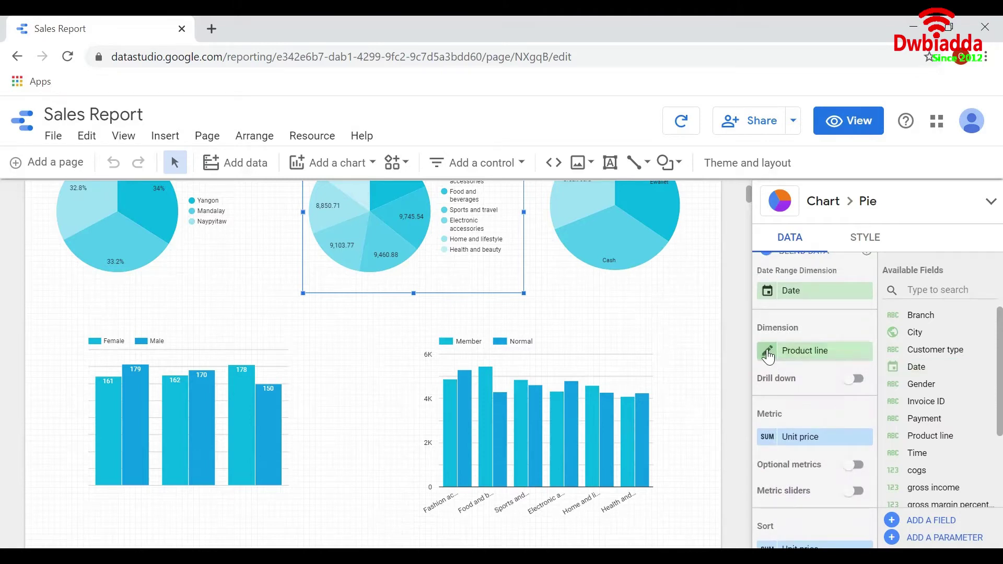
pyautogui.click(769, 355)
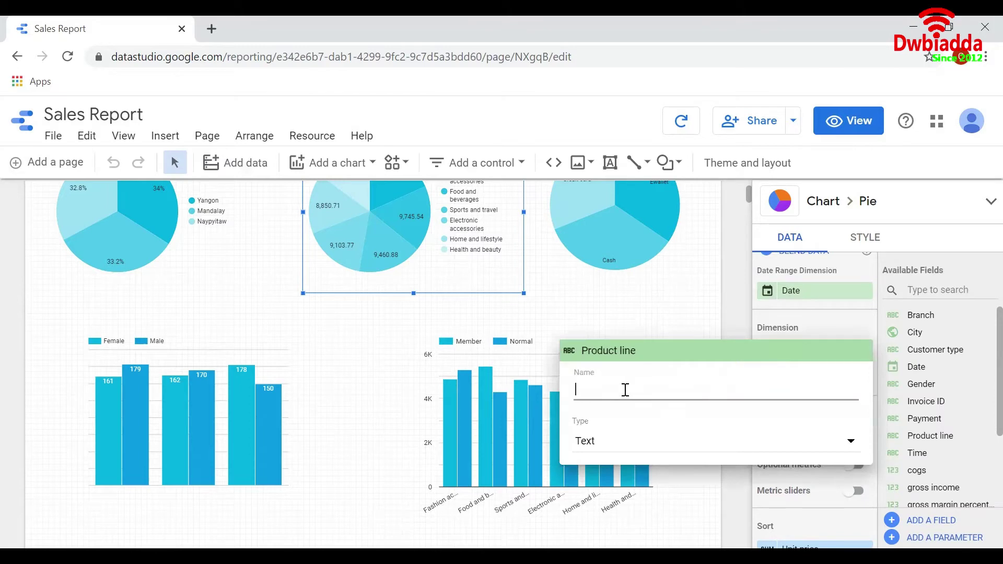
# - Name the pie chart dimension 'Product type', keeping Product line as its source field
pyautogui.write('Prod')
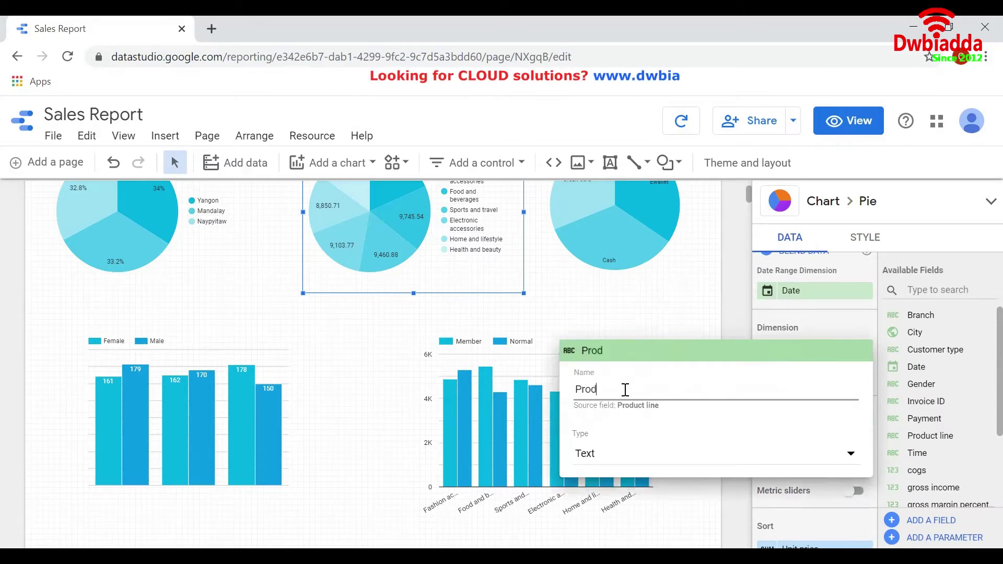
pyautogui.write('uct type')
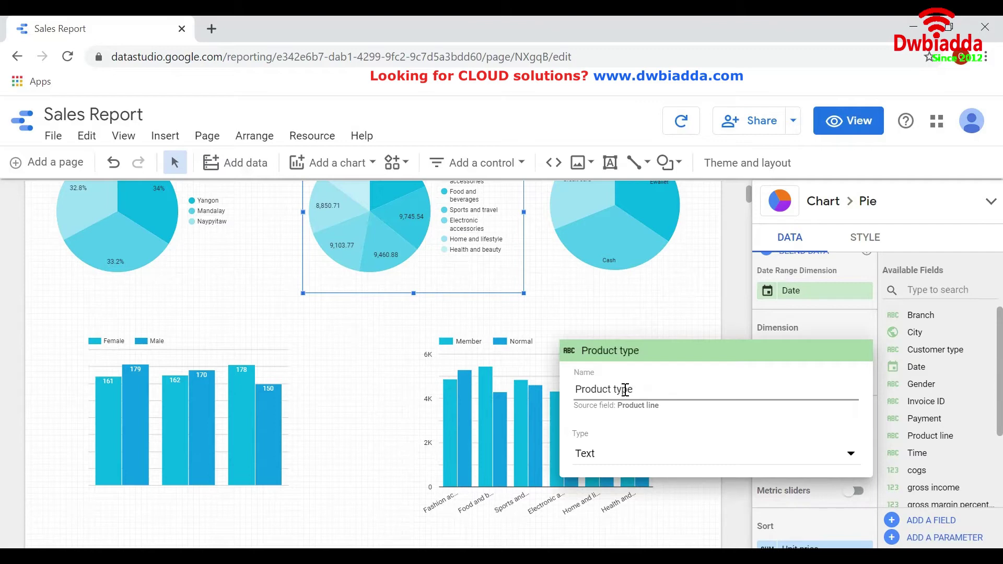
pyautogui.press('Return')
pyautogui.scroll(1, 522, 328)
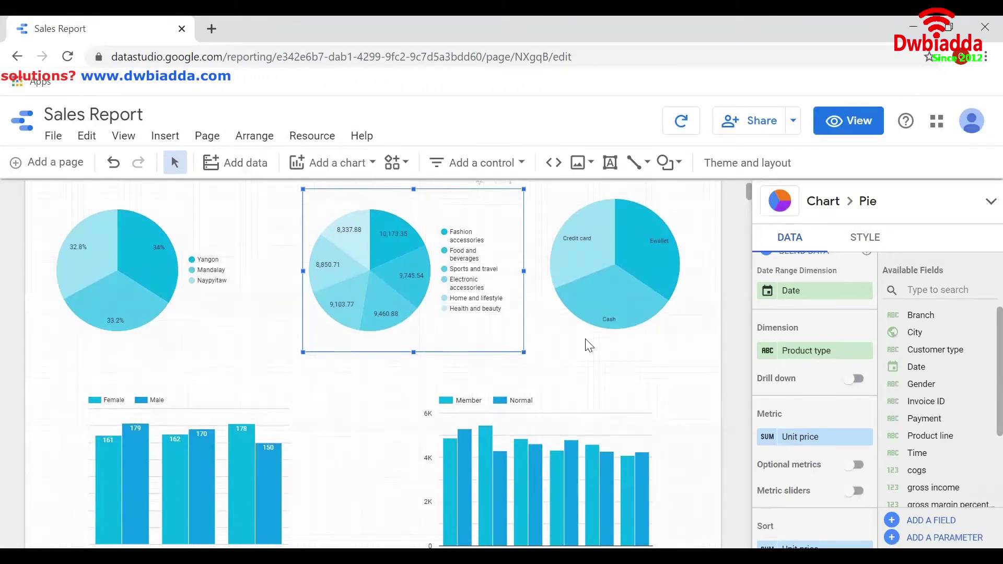
# - Scroll the pie chart's Data panel down to the Filter section
pyautogui.scroll(-3, 815, 400)
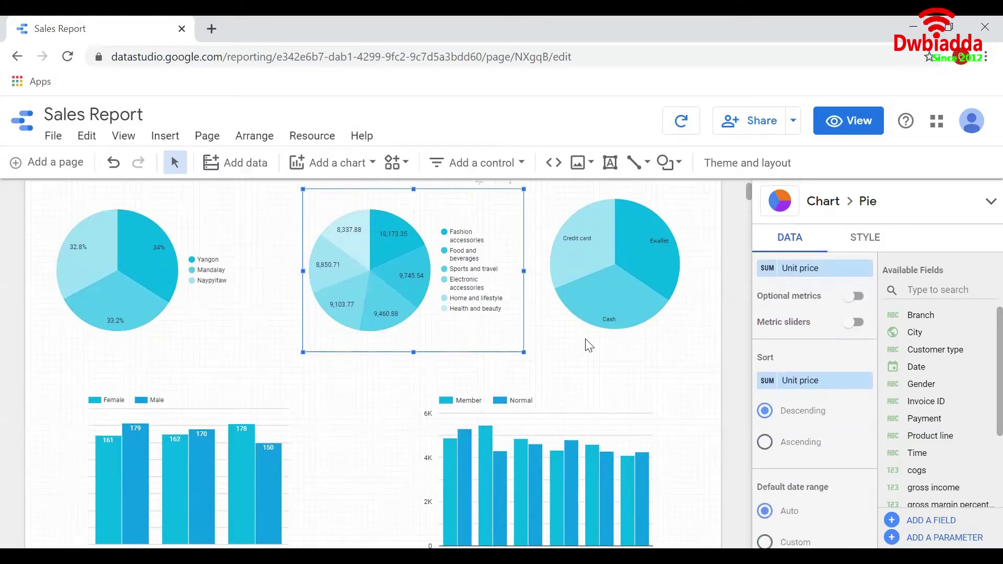
pyautogui.scroll(-3, 814, 400)
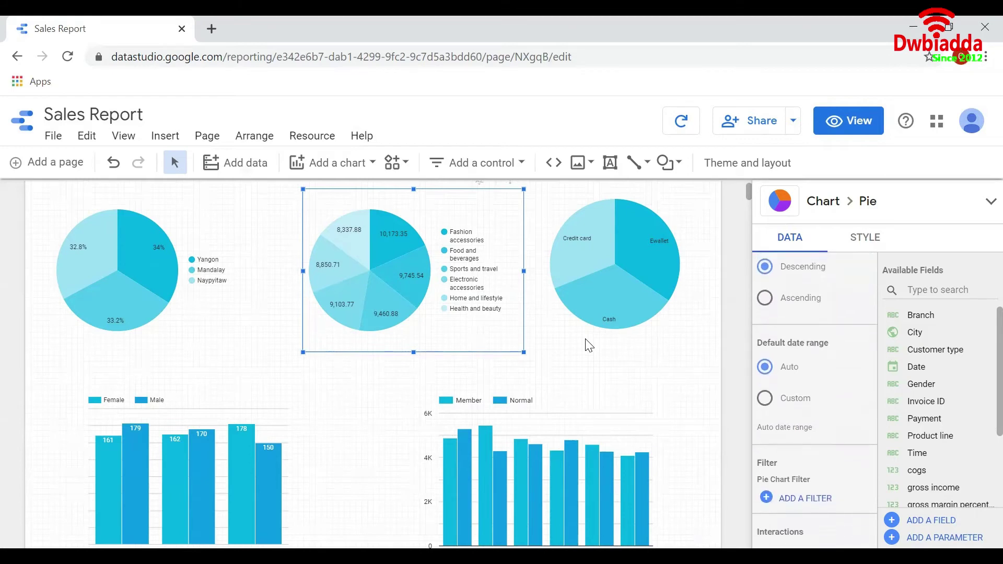
pyautogui.scroll(-1, 815, 399)
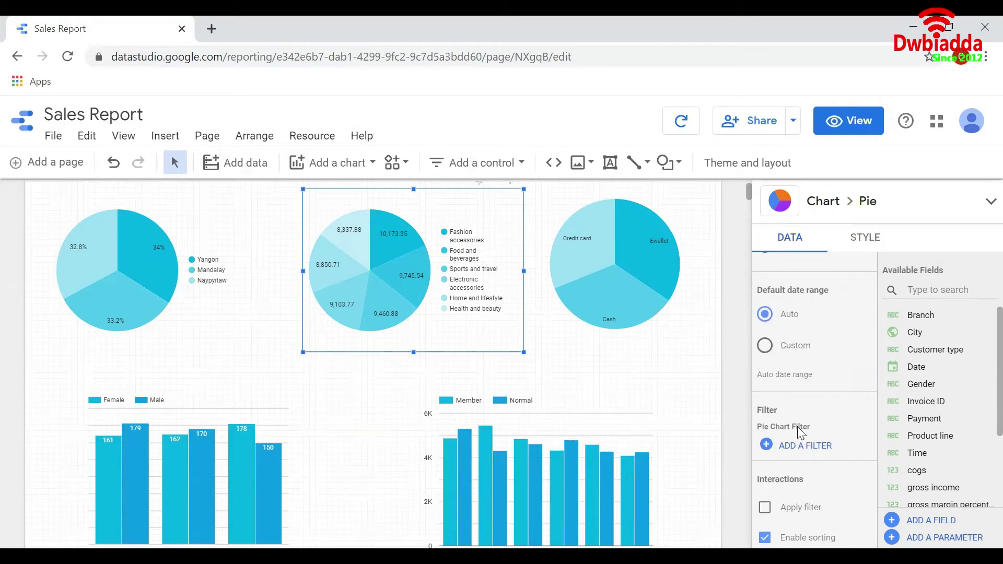
pyautogui.scroll(-1, 797, 426)
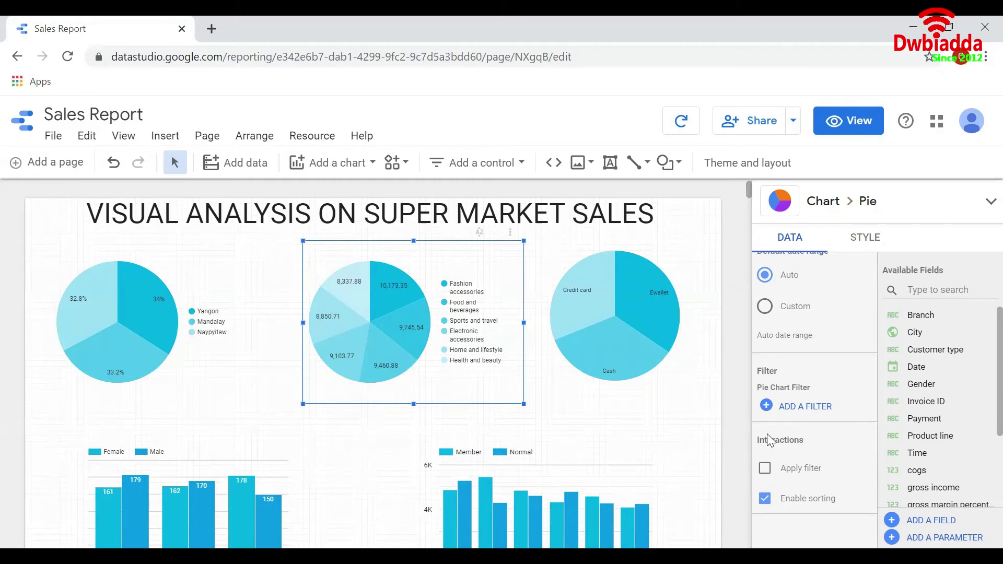
# - Start a new pie chart filter named 'City filter' with an Include clause
pyautogui.click(766, 406)
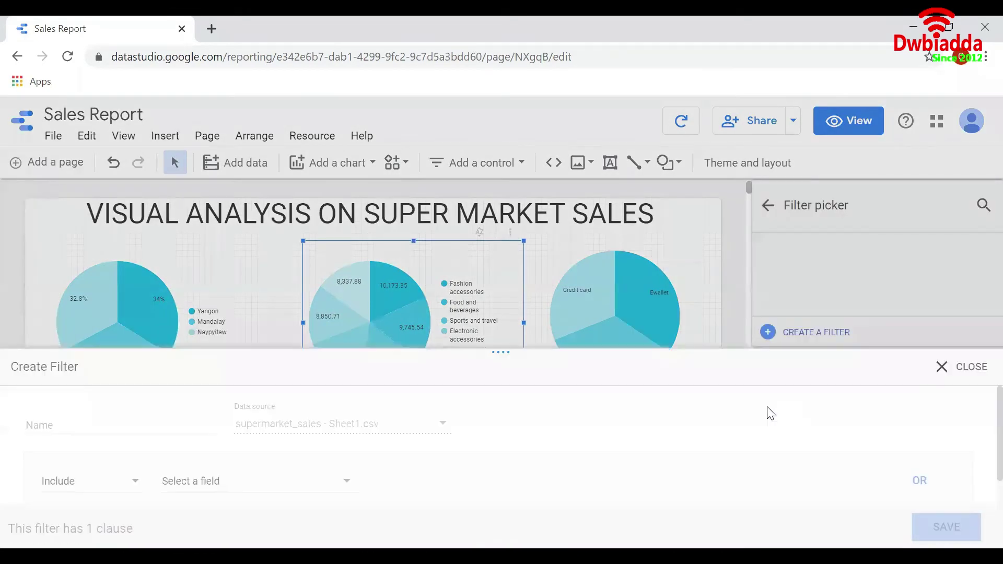
pyautogui.click(135, 364)
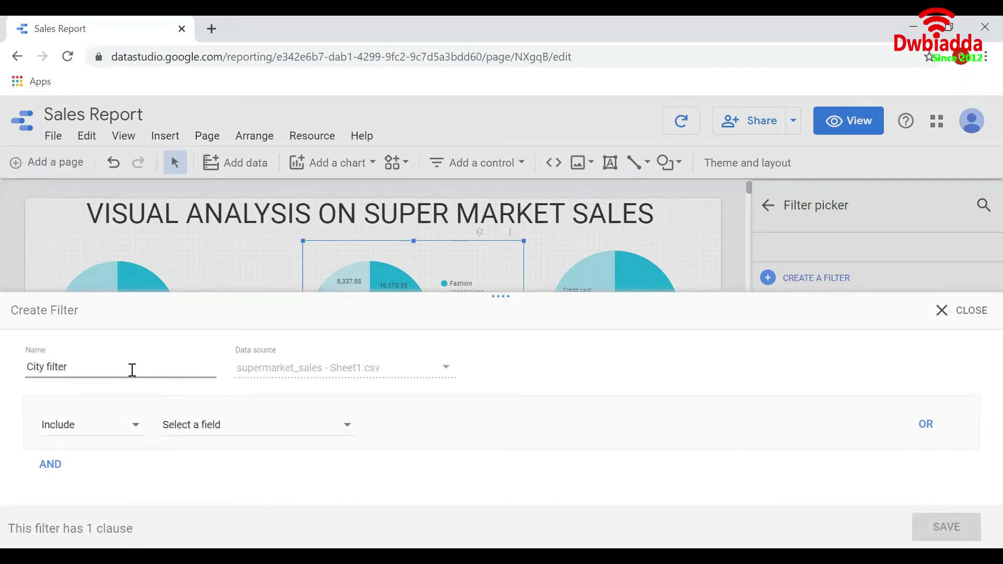
pyautogui.write('City filter')
pyautogui.click(104, 425)
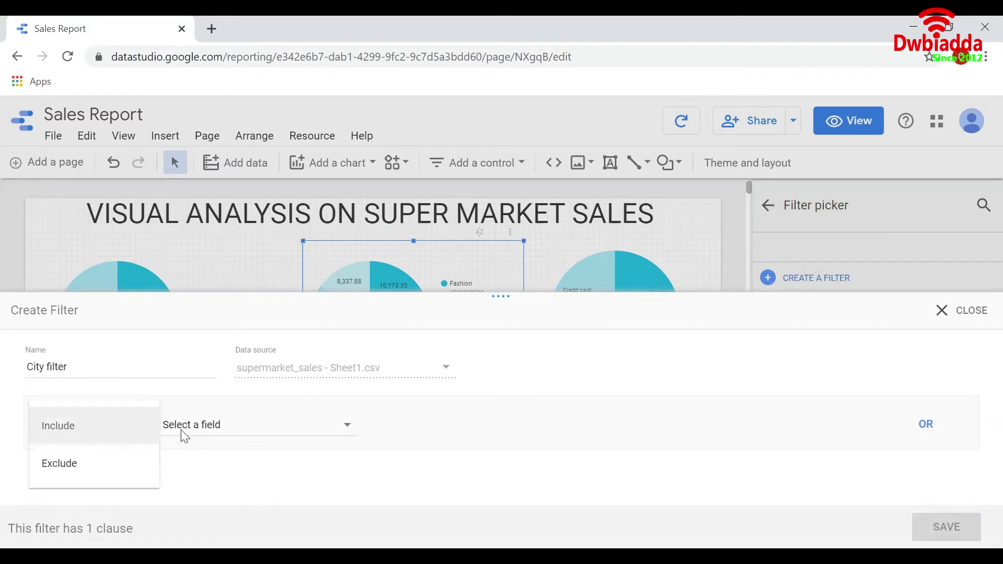
pyautogui.click(219, 432)
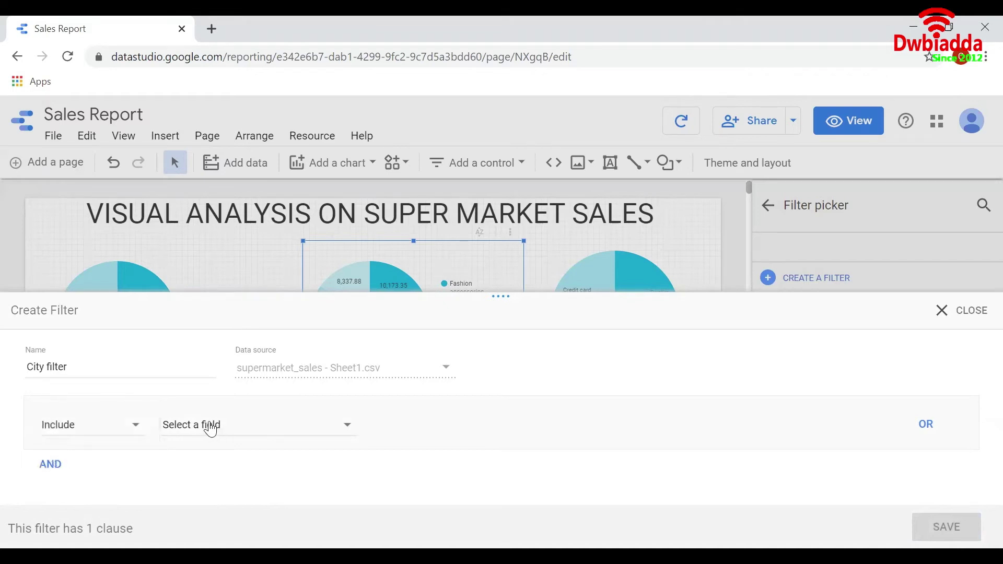
# - Make the clause City Equal to (=) Yangon and save the filter onto the pie chart
pyautogui.click(253, 428)
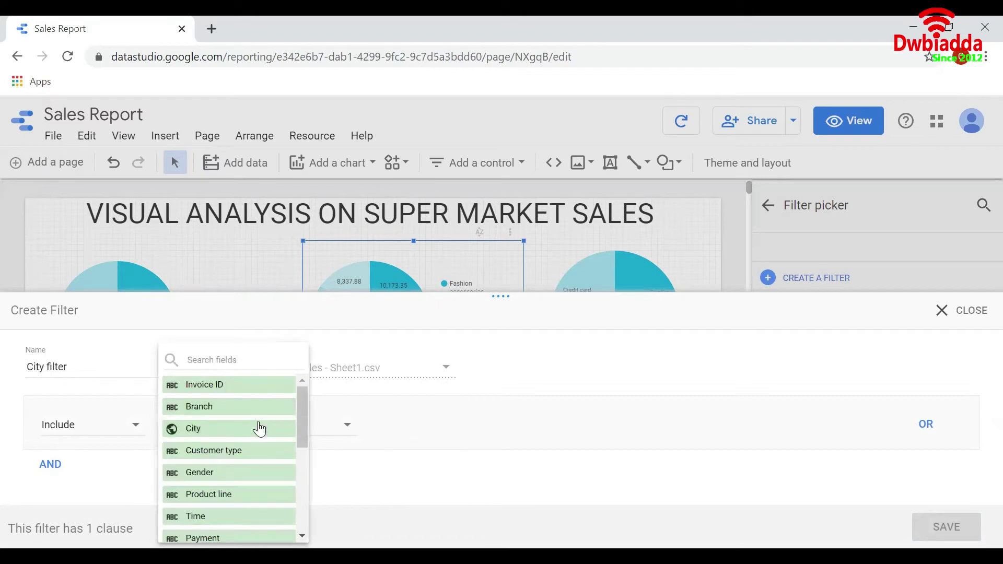
pyautogui.click(254, 430)
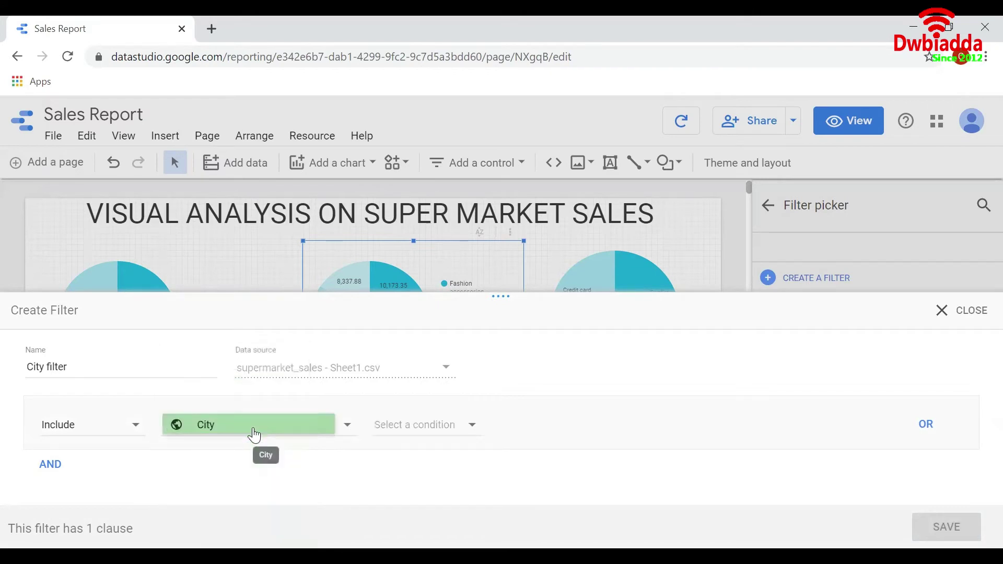
pyautogui.click(421, 437)
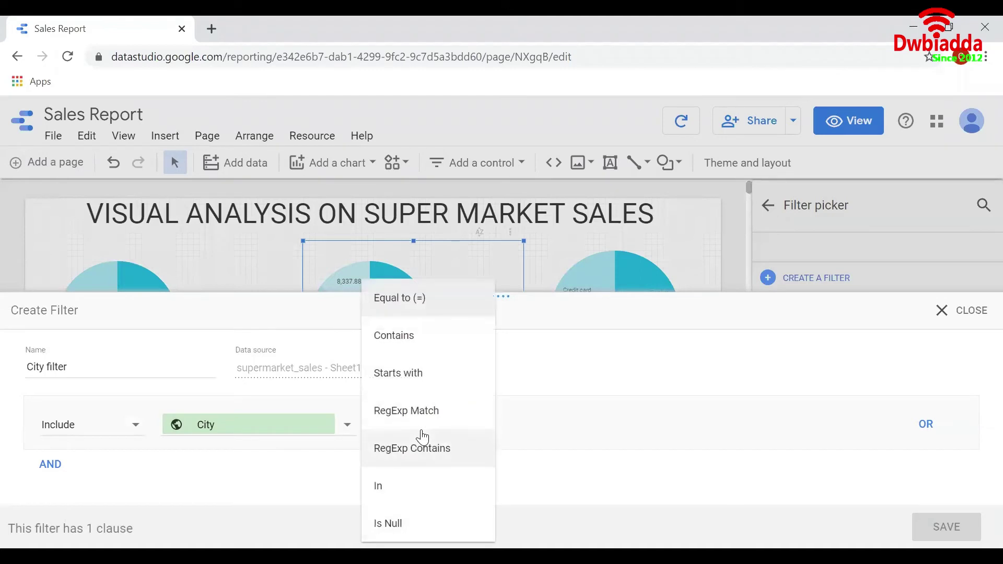
pyautogui.click(447, 298)
pyautogui.click(550, 424)
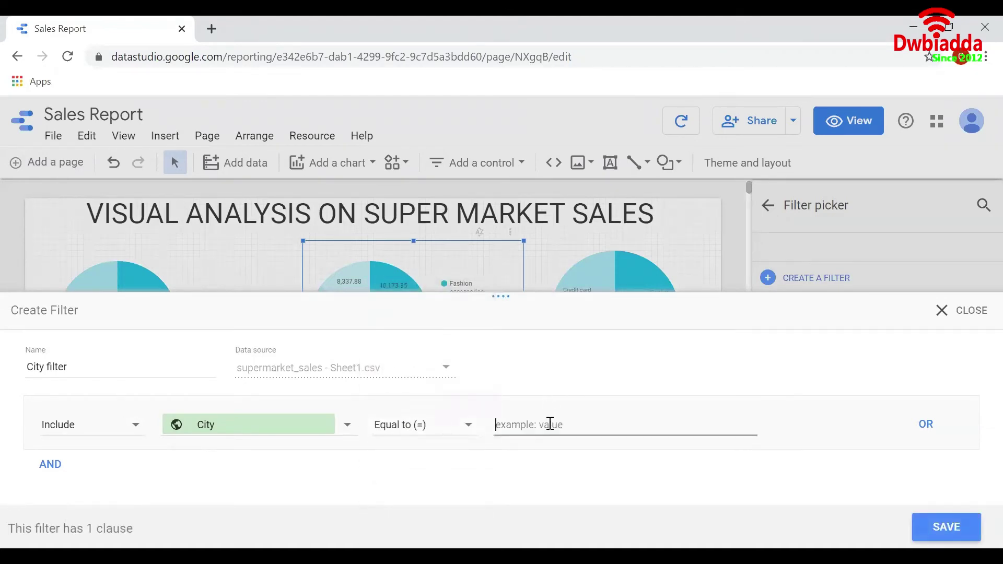
pyautogui.write('Yangon')
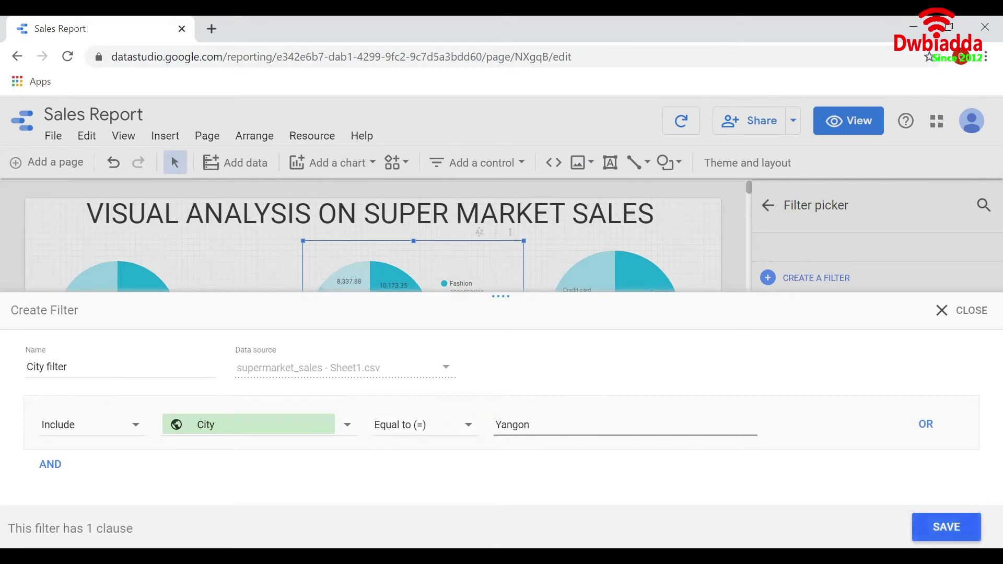
pyautogui.click(945, 526)
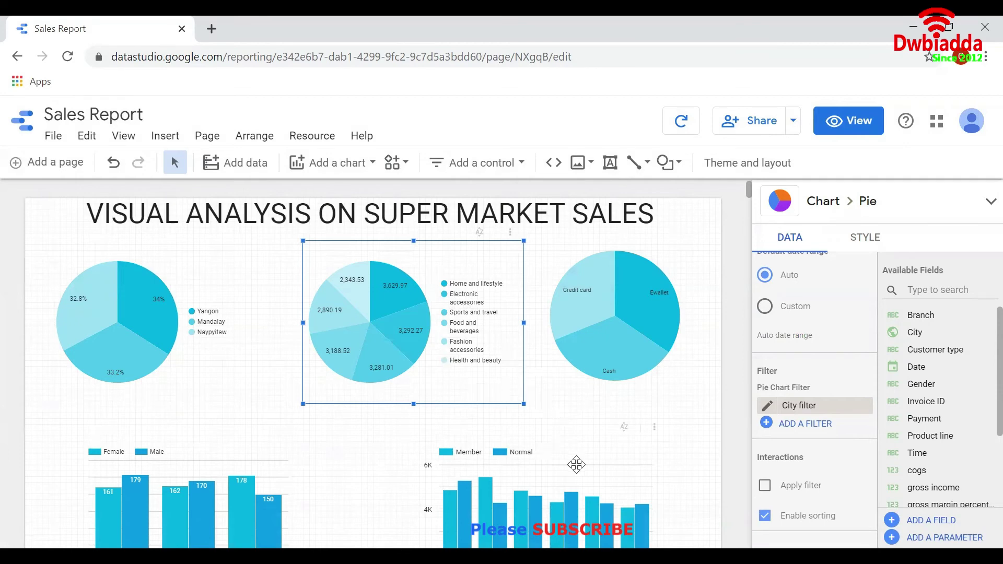
pyautogui.scroll(-4, 576, 464)
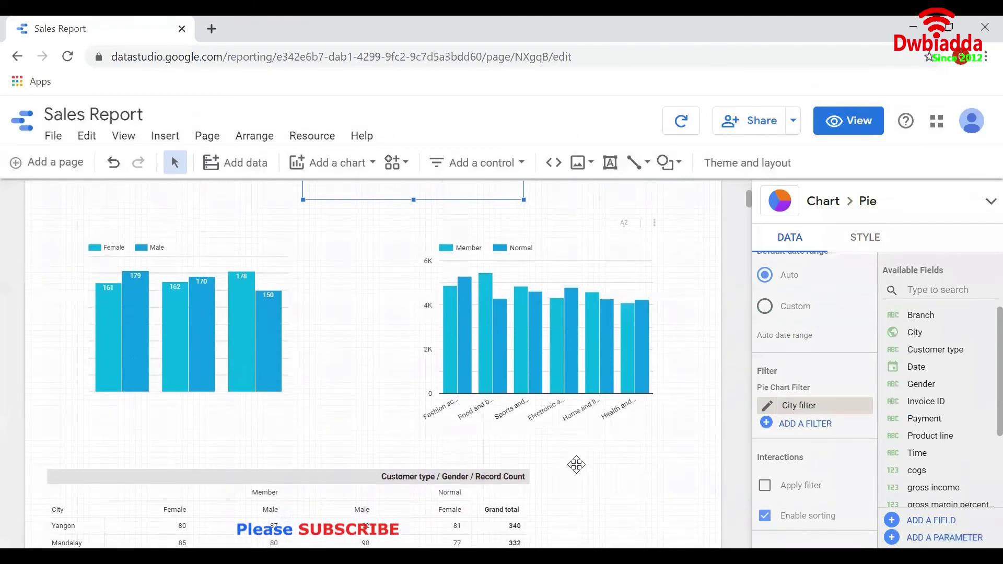
# - Group the Member/Normal and Female/Male bar charts together
pyautogui.click(521, 340)
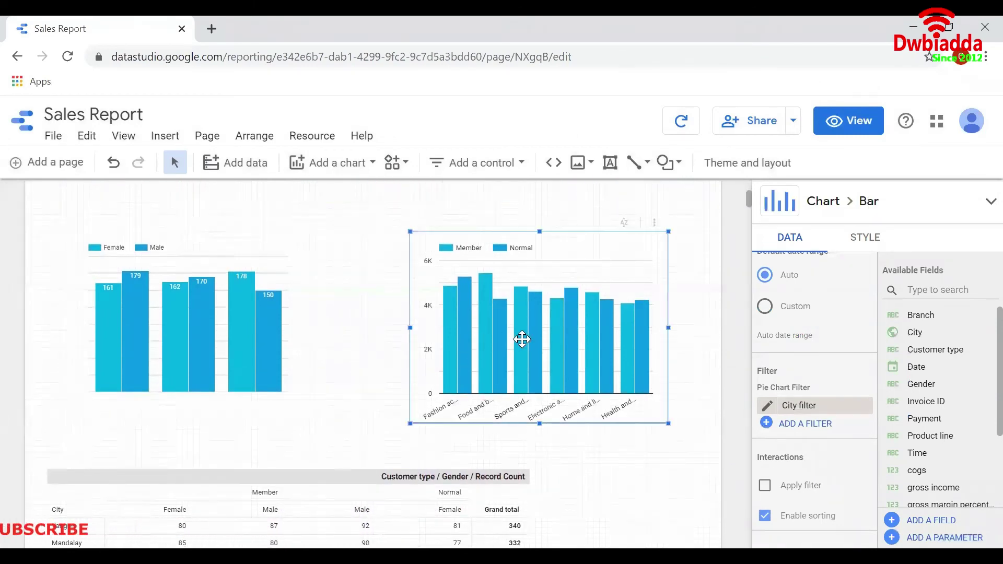
pyautogui.keyDown('shift'); pyautogui.click(242, 315); pyautogui.keyUp('shift')
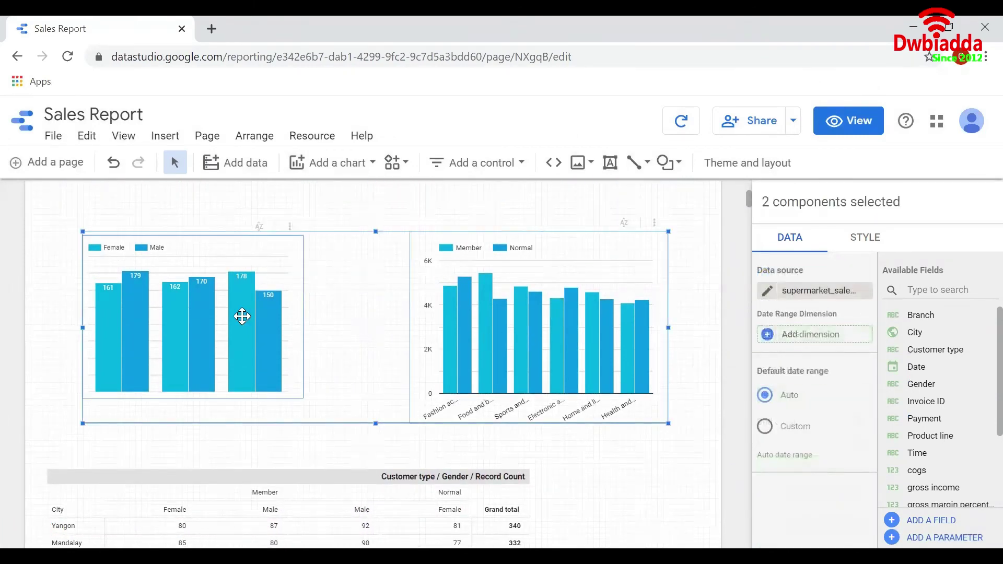
pyautogui.rightClick(242, 316)
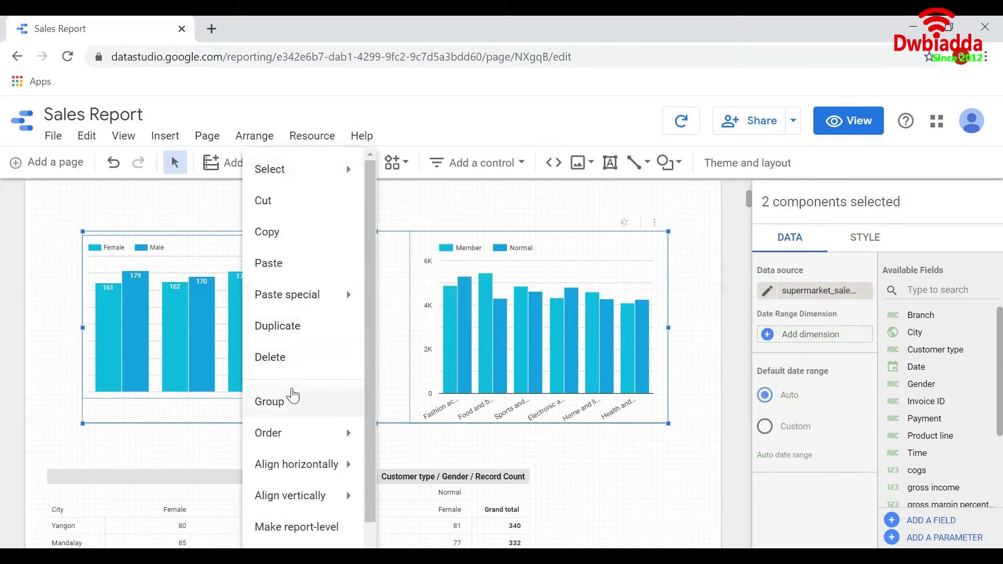
pyautogui.click(292, 403)
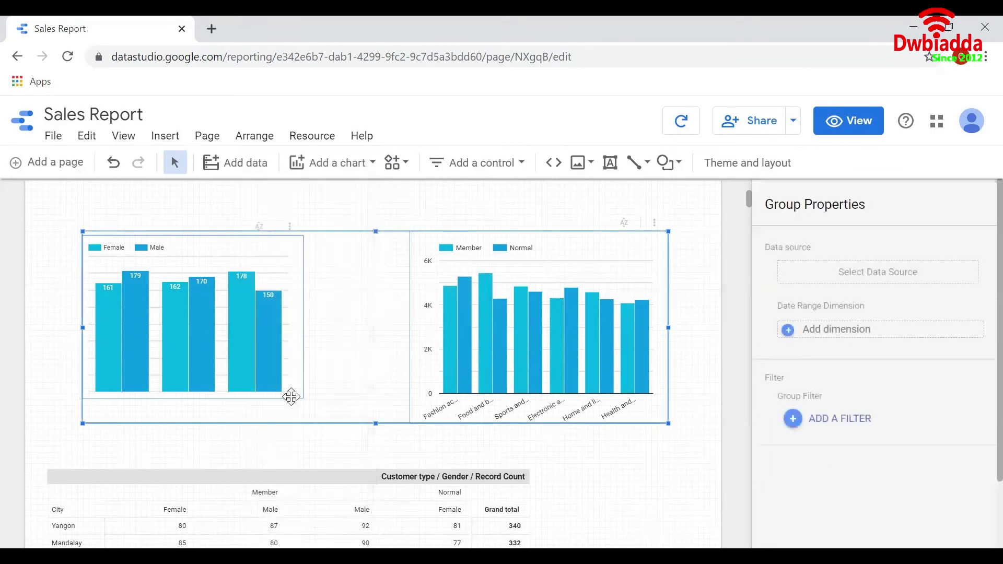
# - Add a Product line advanced filter control above the bar charts
pyautogui.click(459, 168)
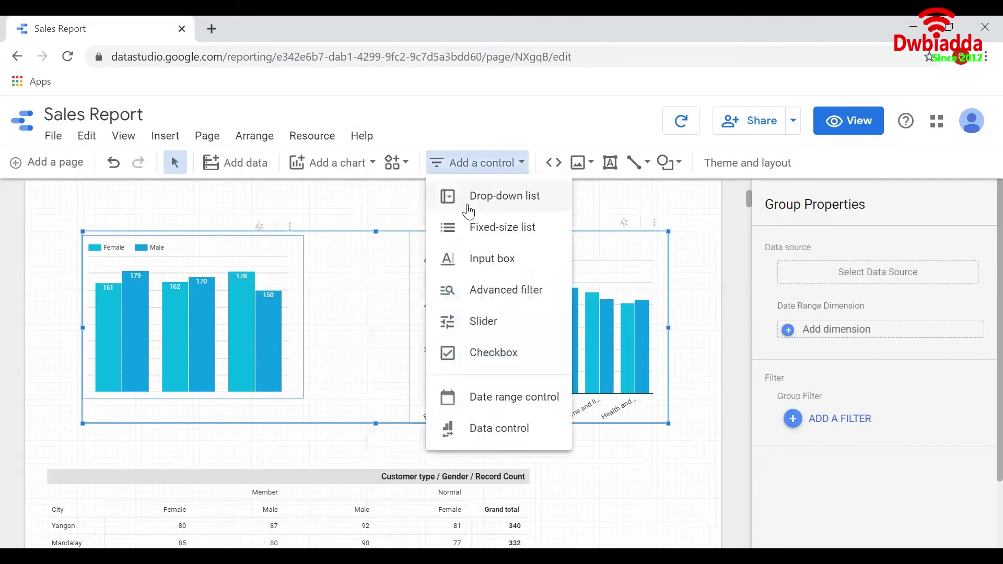
pyautogui.click(483, 288)
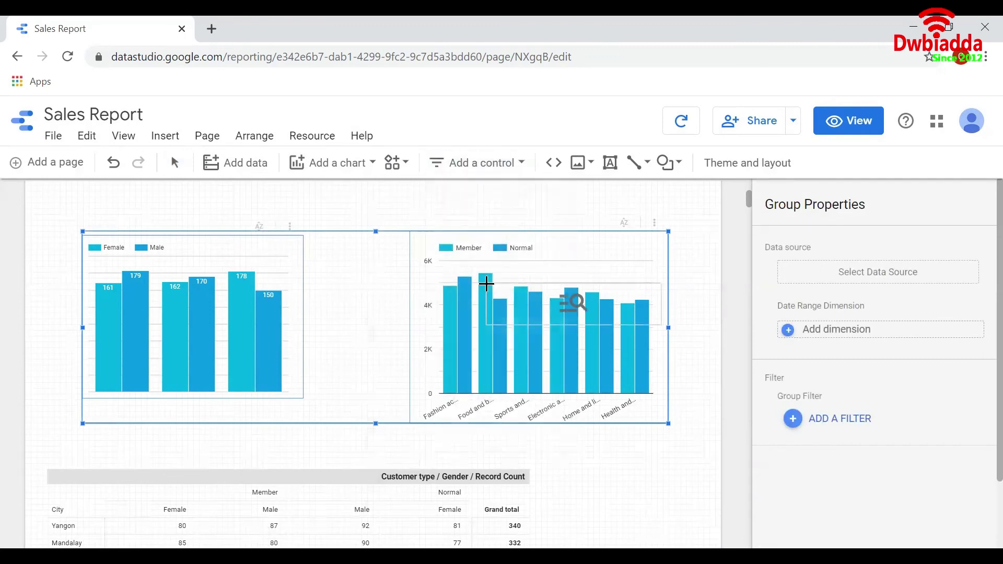
pyautogui.click(458, 184)
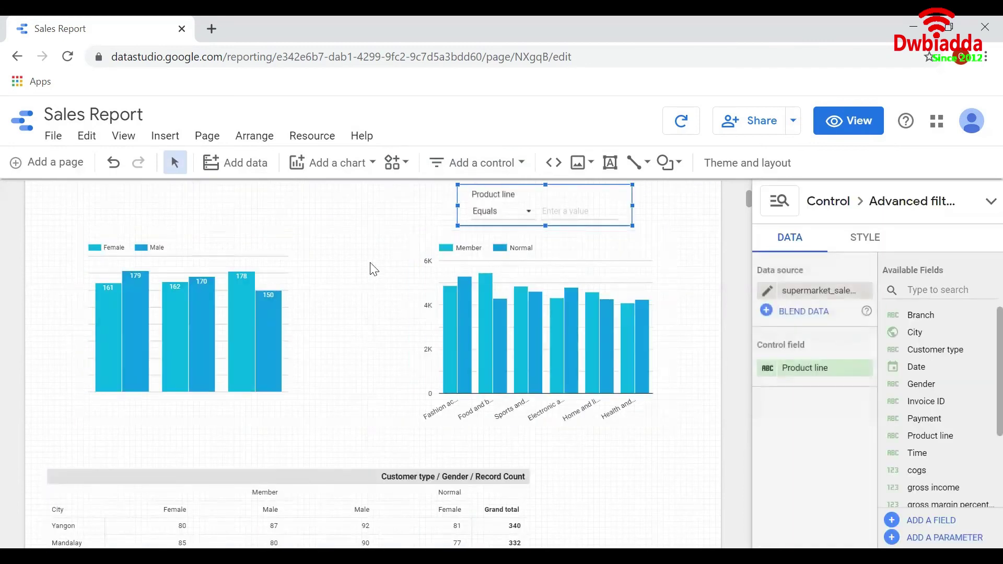
pyautogui.click(277, 280)
pyautogui.click(517, 217)
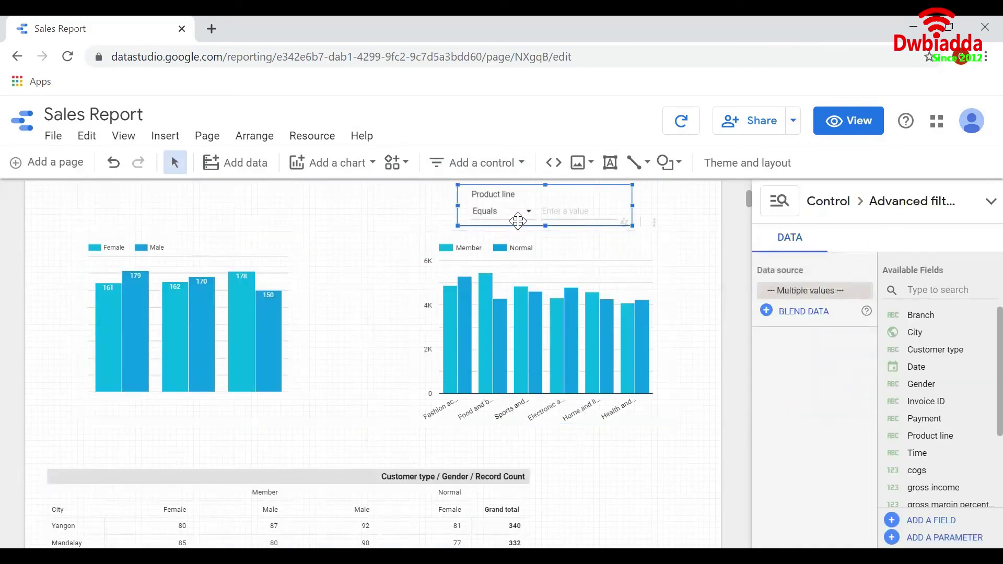
# - Group the filter control together with the bar chart group
pyautogui.click(483, 284)
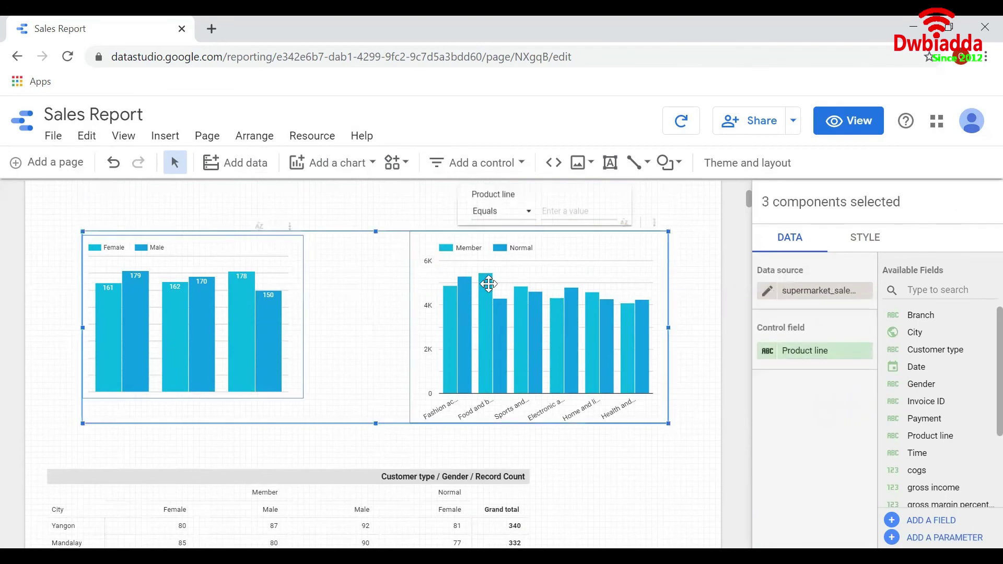
pyautogui.keyDown('shift'); pyautogui.click(513, 229); pyautogui.keyUp('shift')
pyautogui.rightClick(517, 224)
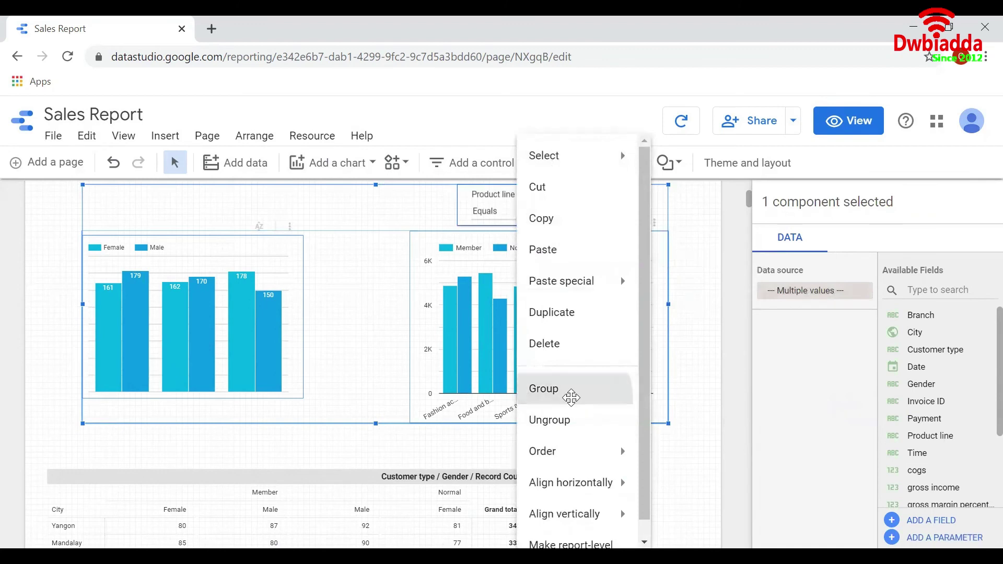
pyautogui.click(571, 394)
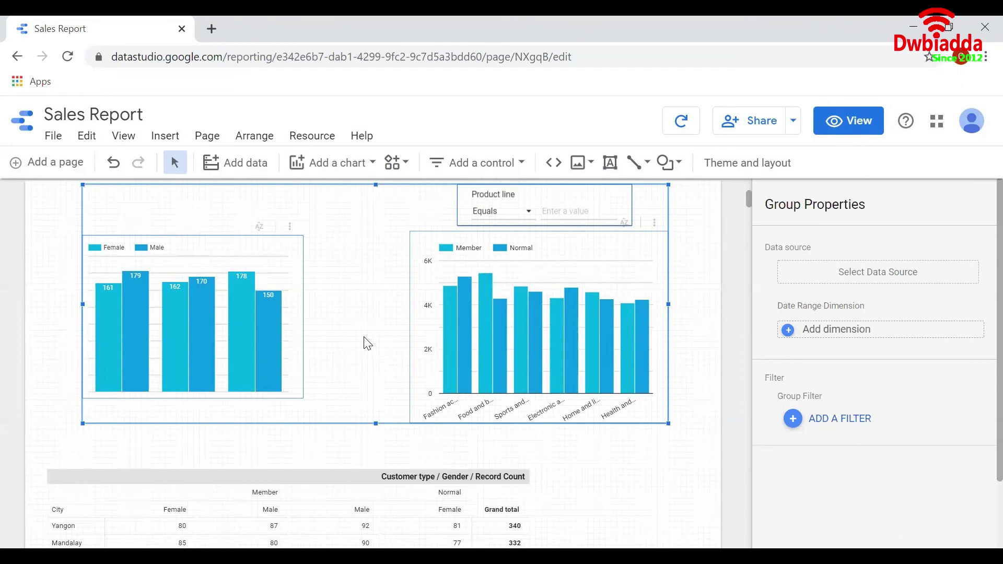
# - Ungroup the charts and filter control, then delete the Product line filter control
pyautogui.click(696, 286)
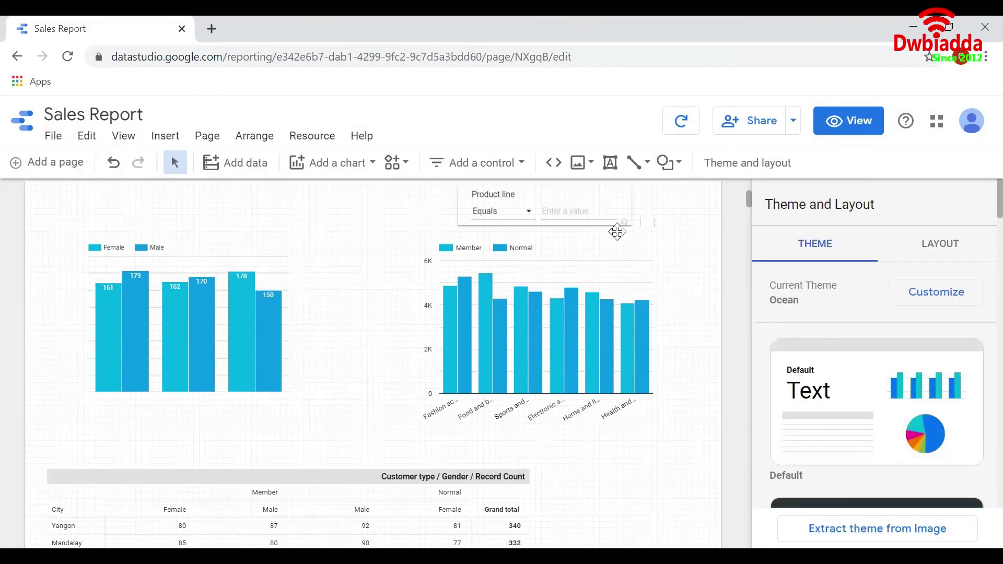
pyautogui.click(569, 207)
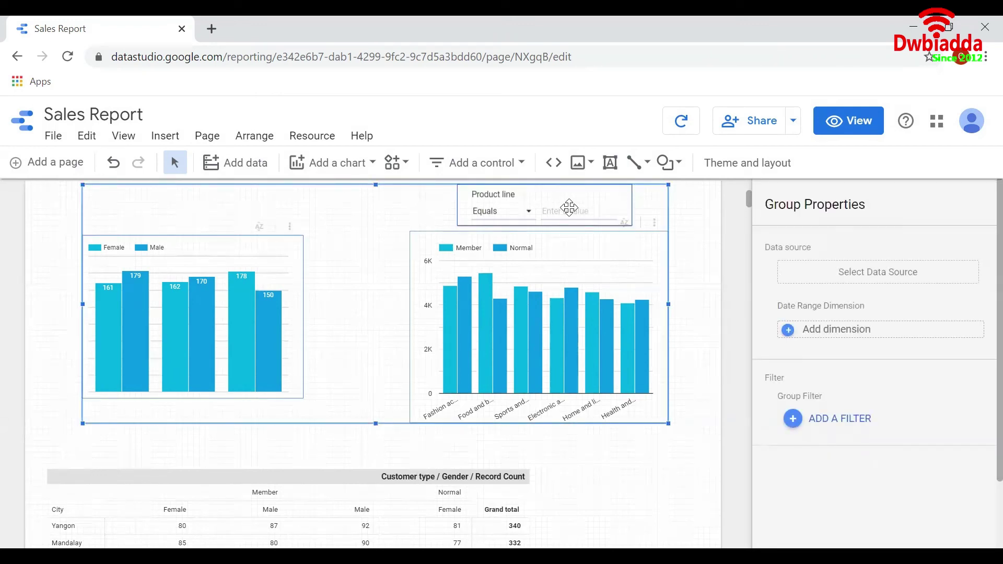
pyautogui.rightClick(569, 208)
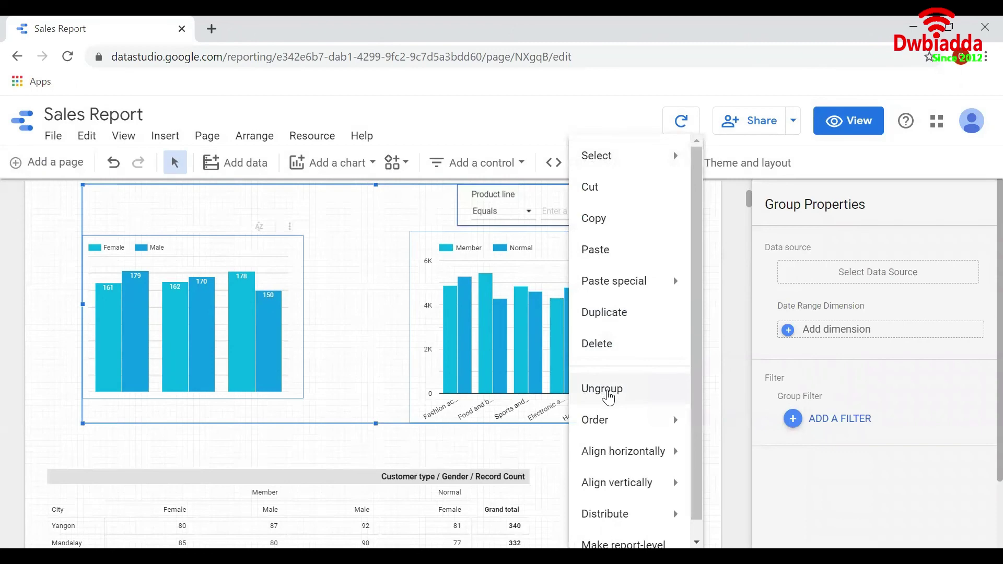
pyautogui.click(606, 390)
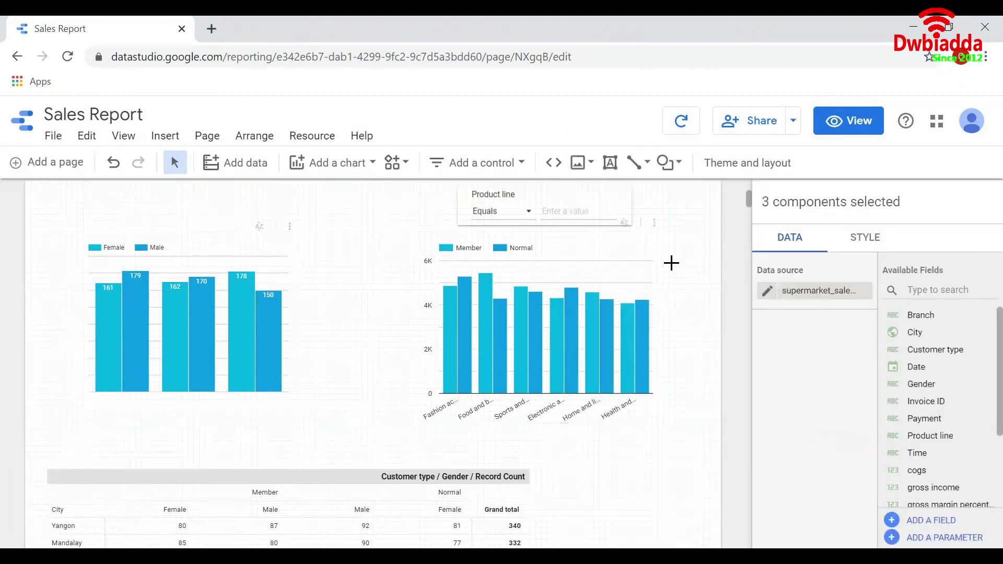
pyautogui.click(558, 210)
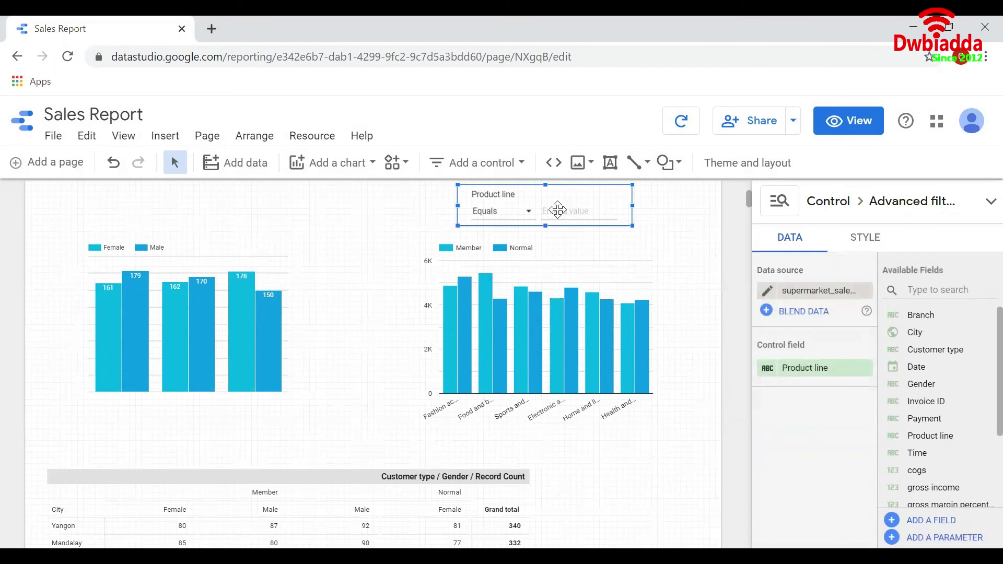
pyautogui.press('Delete')
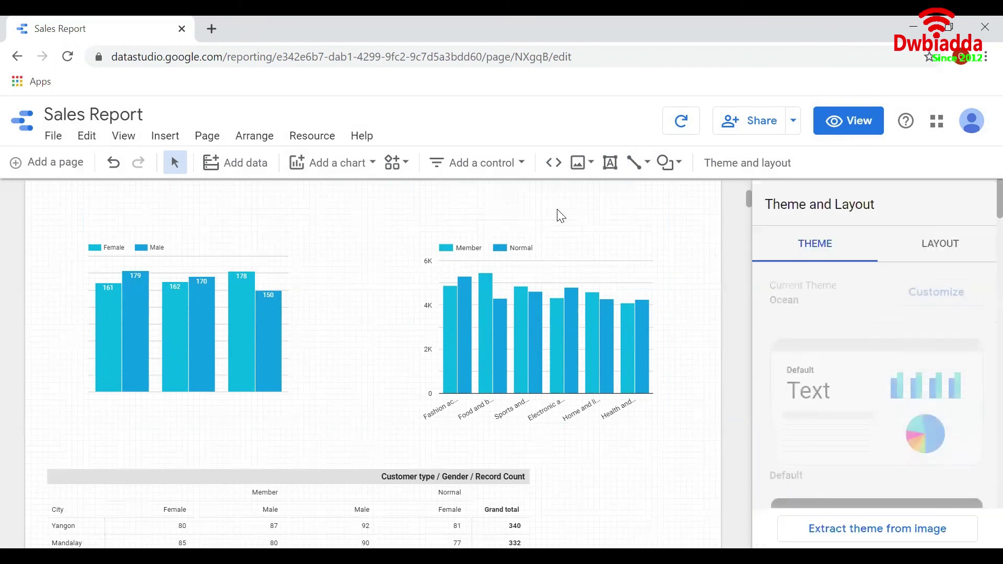
pyautogui.scroll(4, 561, 215)
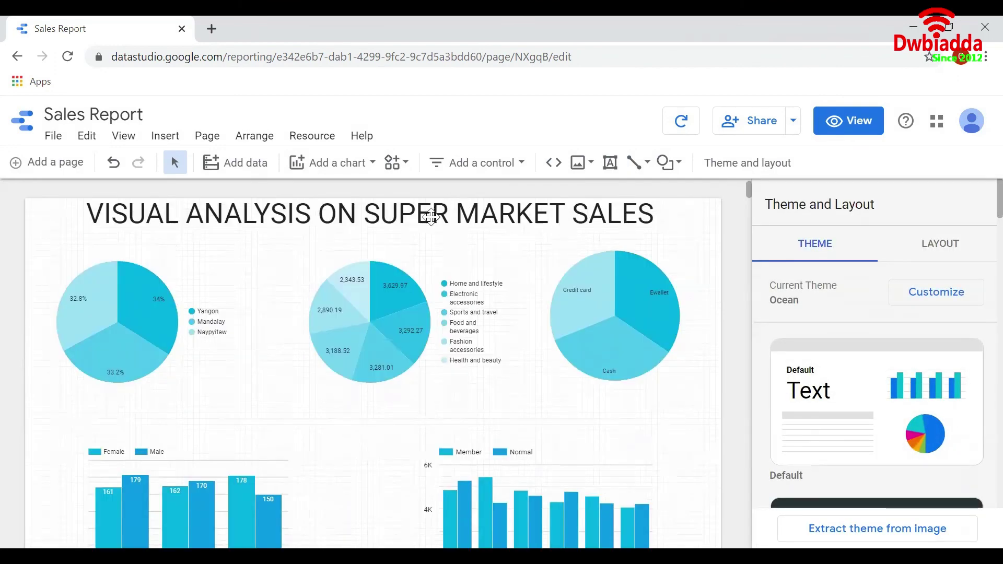
pyautogui.click(379, 299)
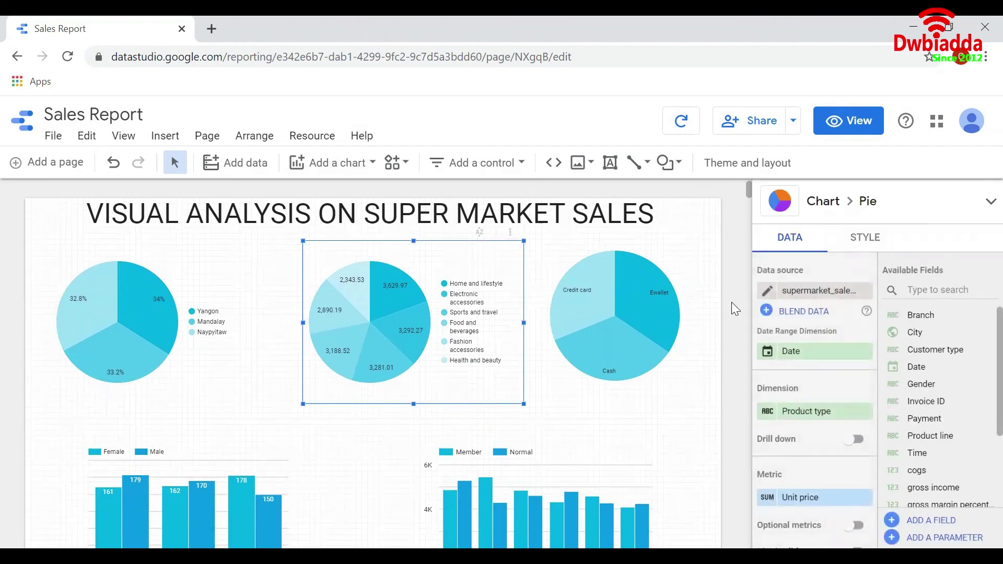
pyautogui.click(801, 290)
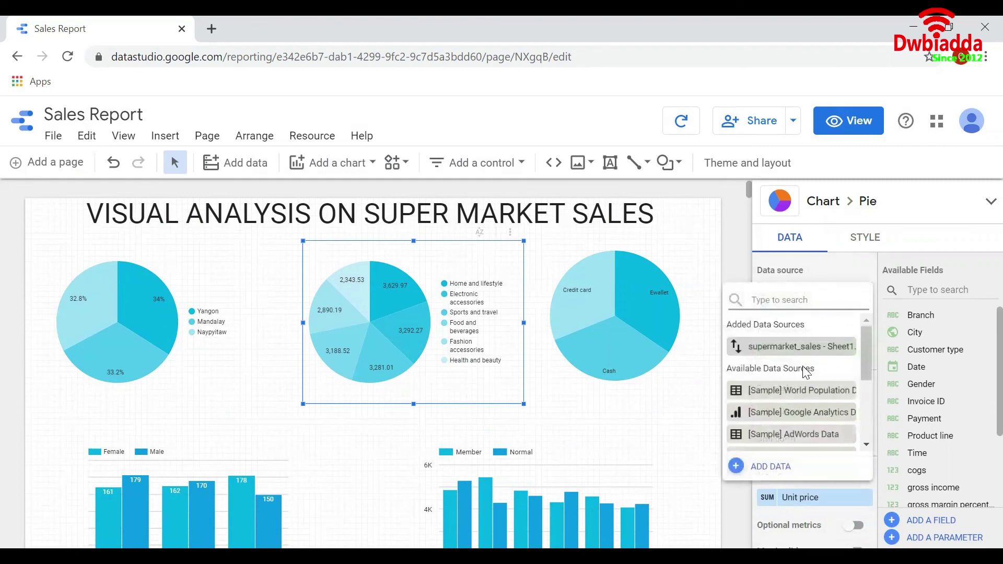
pyautogui.click(733, 268)
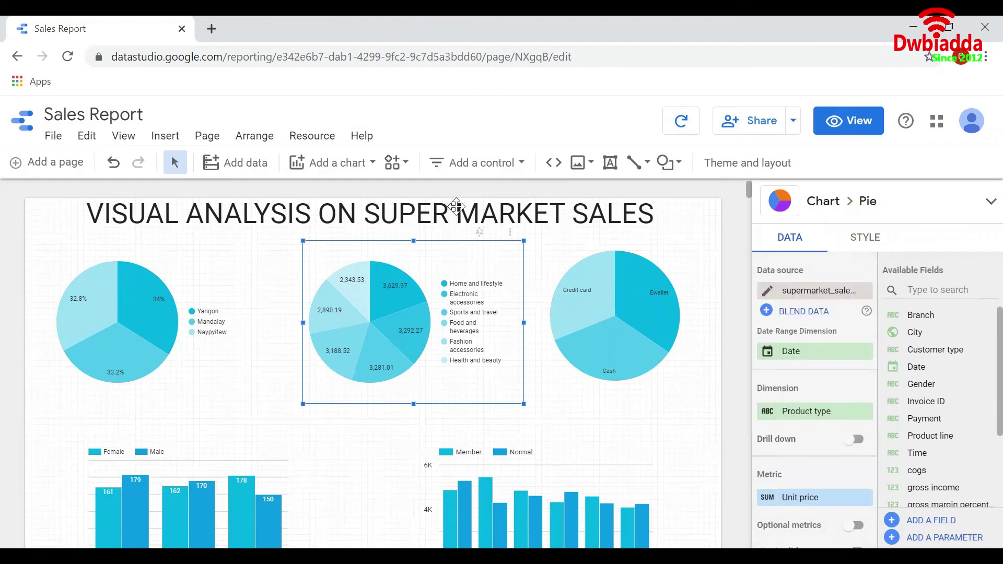
pyautogui.click(459, 161)
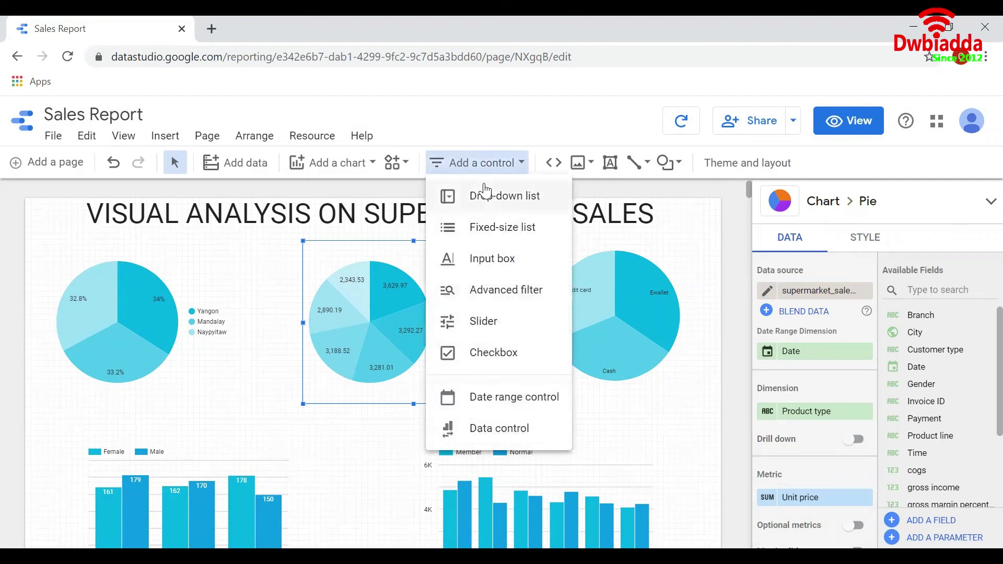
pyautogui.click(735, 243)
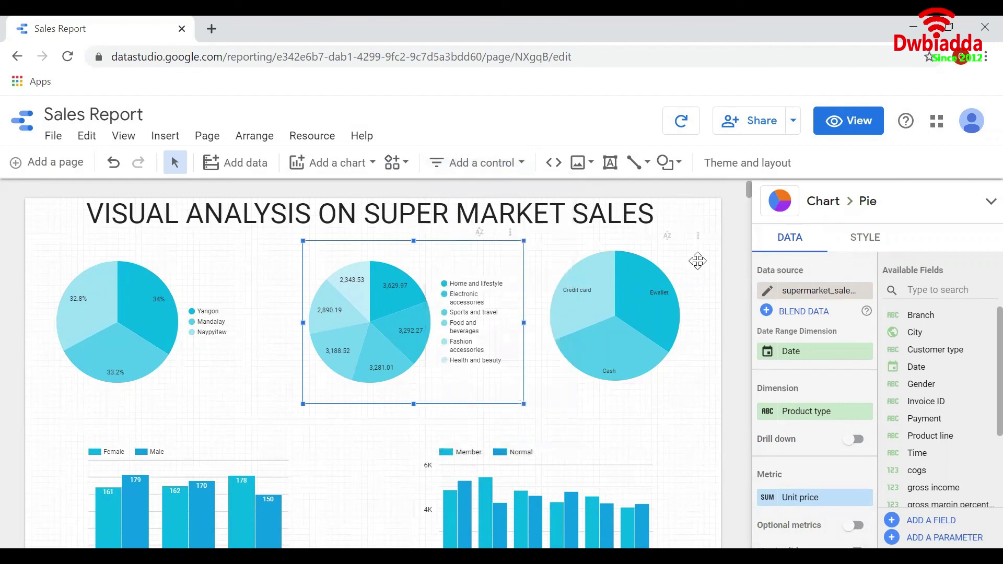